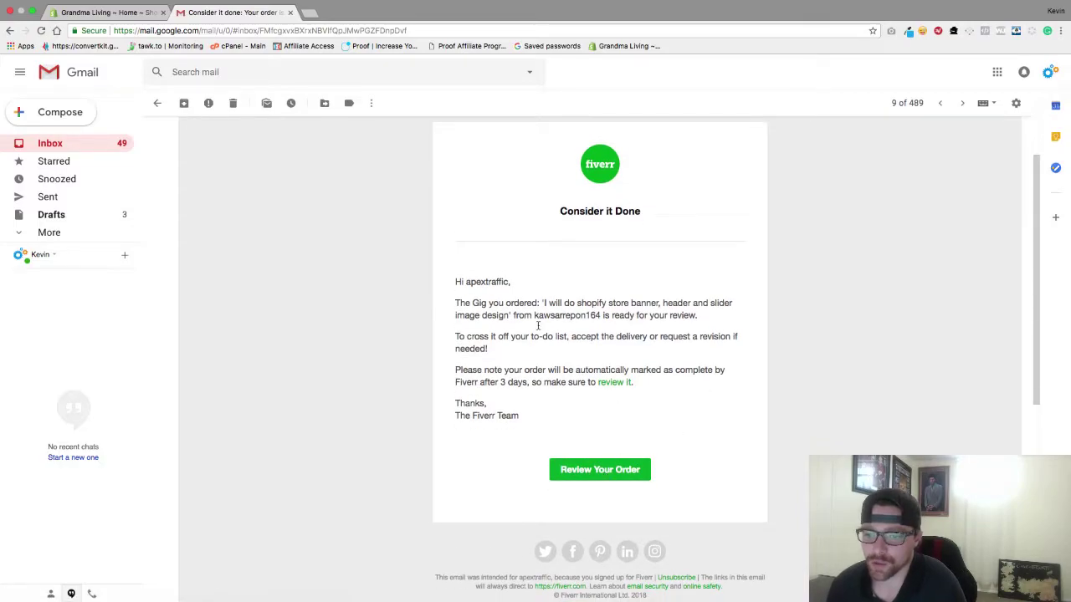
Step: Open the delivered banner order from the Fiverr notification email and review the delivery preview
{"action": "left_click", "coordinate": [588, 475]}
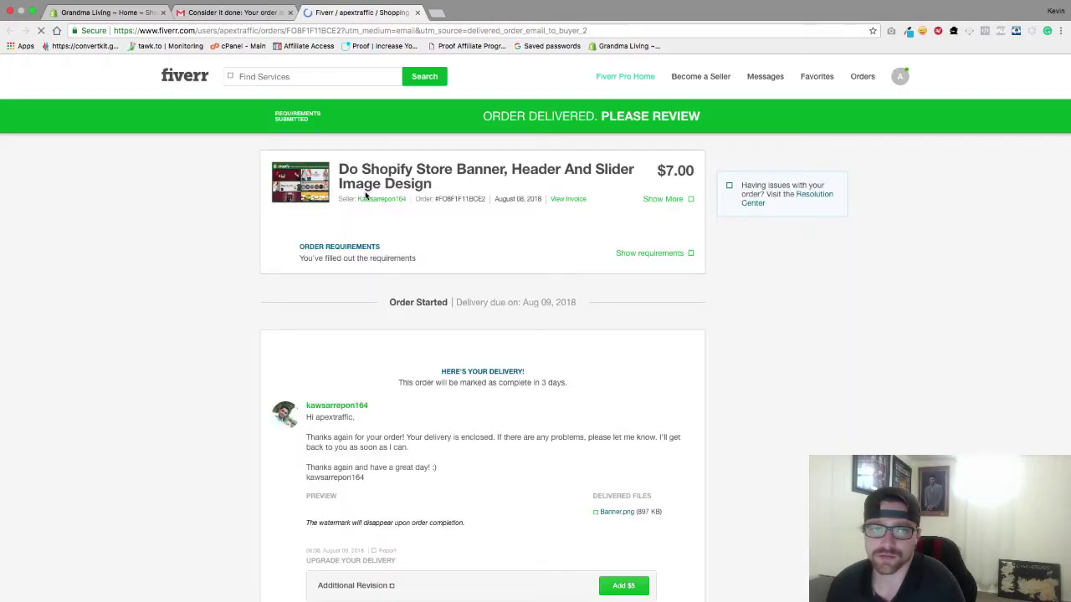
{"action": "scroll", "coordinate": [390, 323], "scroll_direction": "down", "scroll_amount": 3}
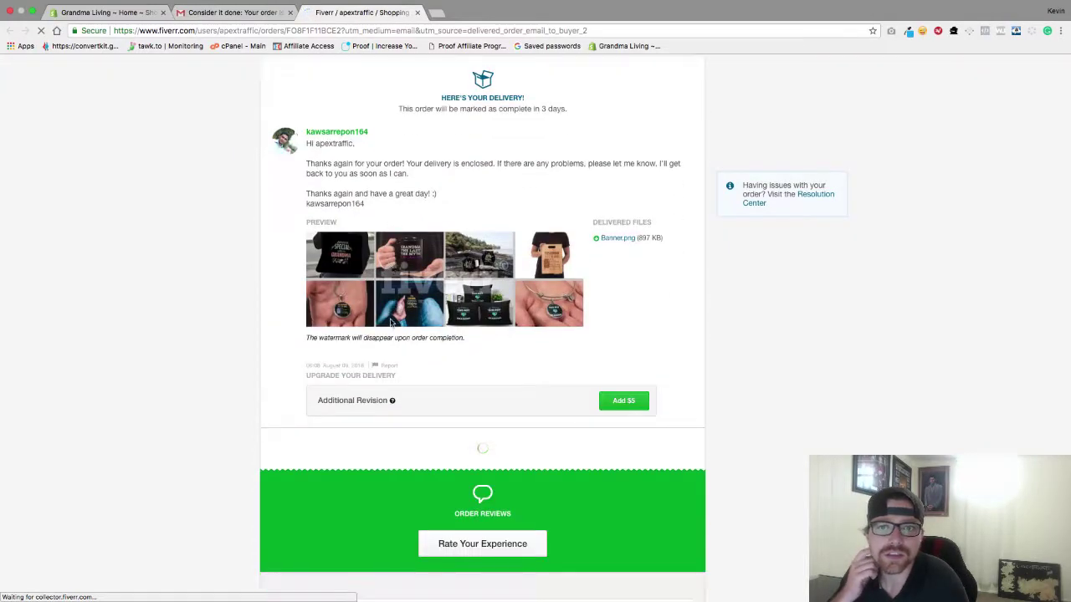
{"action": "scroll", "coordinate": [261, 268], "scroll_direction": "up", "scroll_amount": 3}
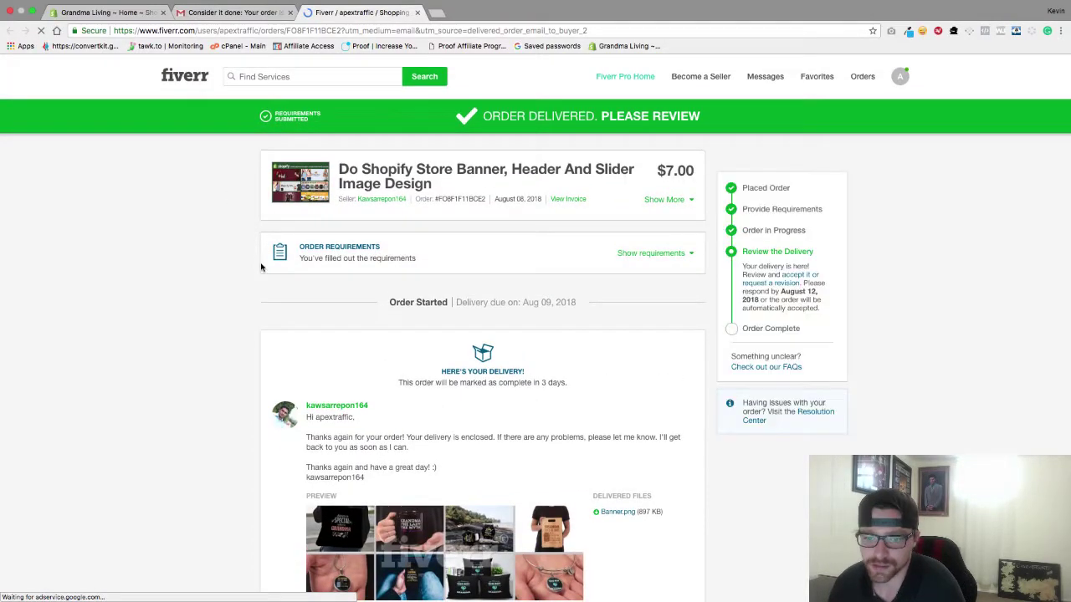
{"action": "scroll", "coordinate": [261, 267], "scroll_direction": "down", "scroll_amount": 2}
{"action": "scroll", "coordinate": [261, 268], "scroll_direction": "down", "scroll_amount": 1}
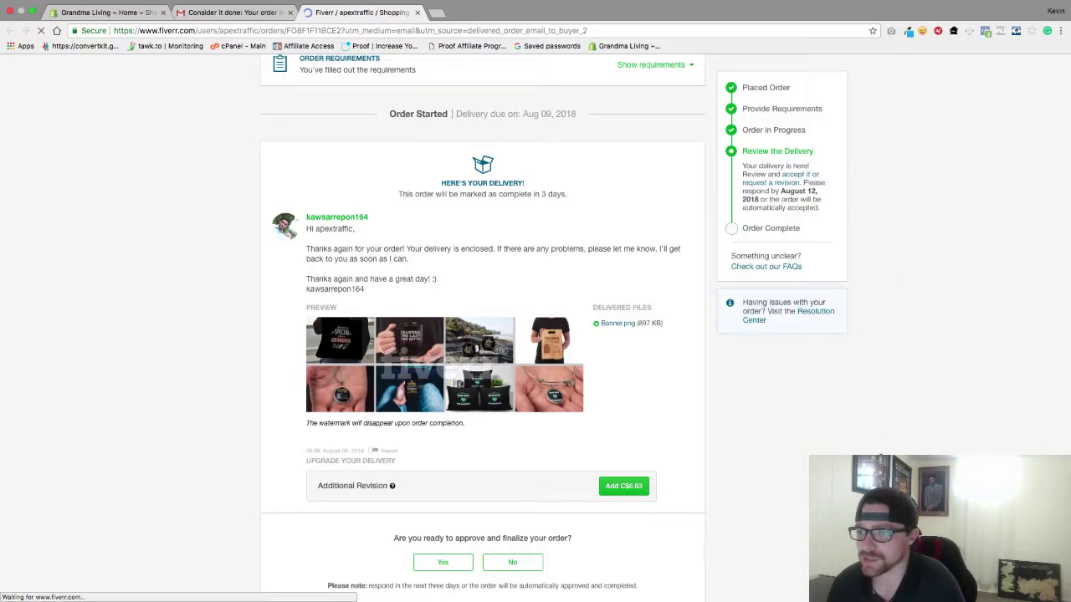
{"action": "scroll", "coordinate": [494, 500], "scroll_direction": "down", "scroll_amount": 1}
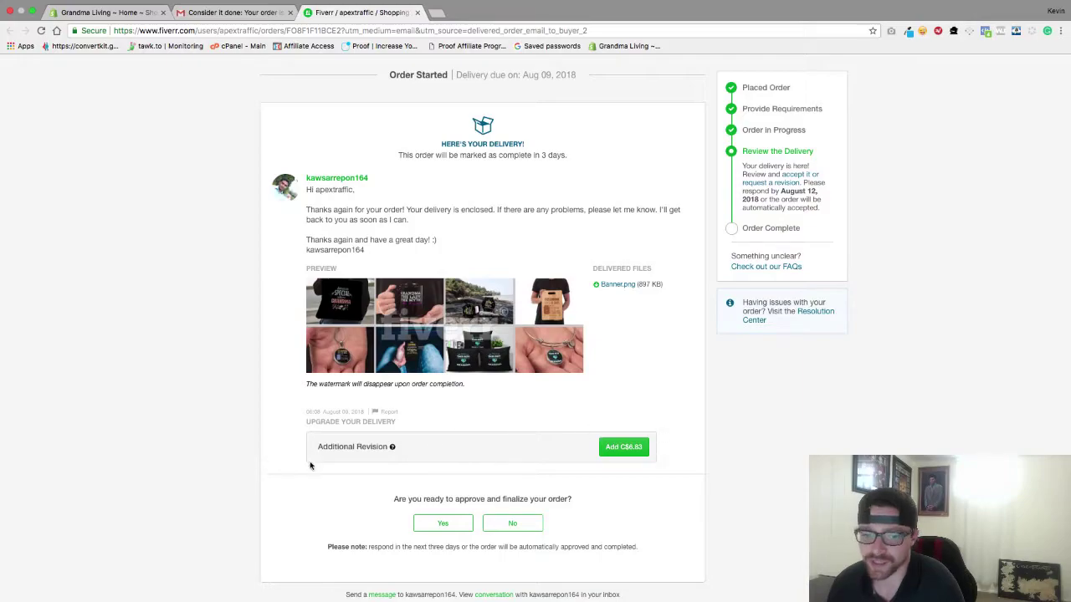
{"action": "scroll", "coordinate": [568, 452], "scroll_direction": "down", "scroll_amount": 1}
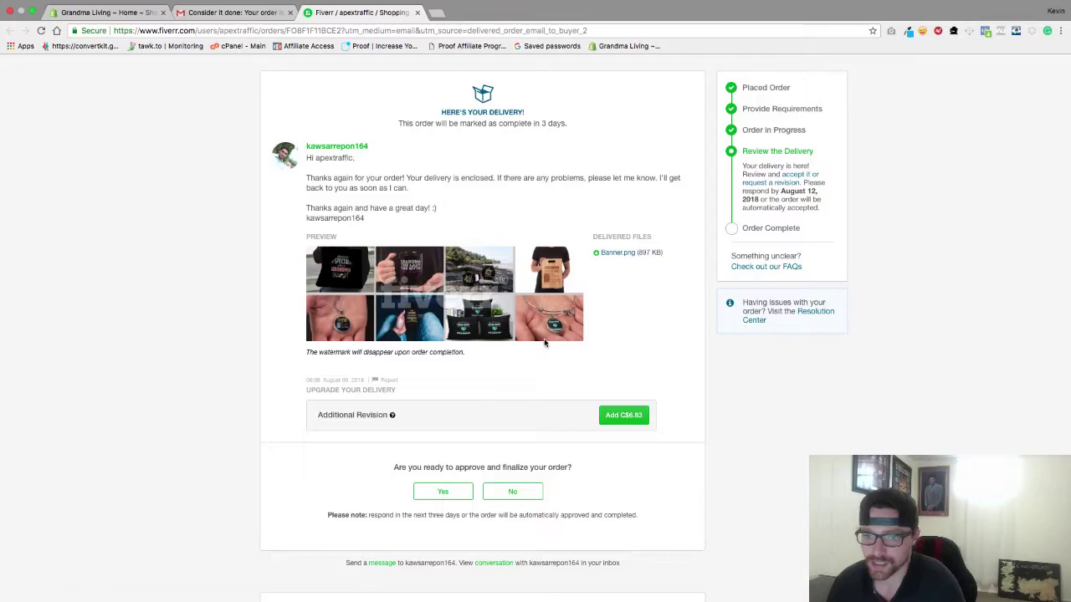
{"action": "scroll", "coordinate": [544, 343], "scroll_direction": "up", "scroll_amount": 1}
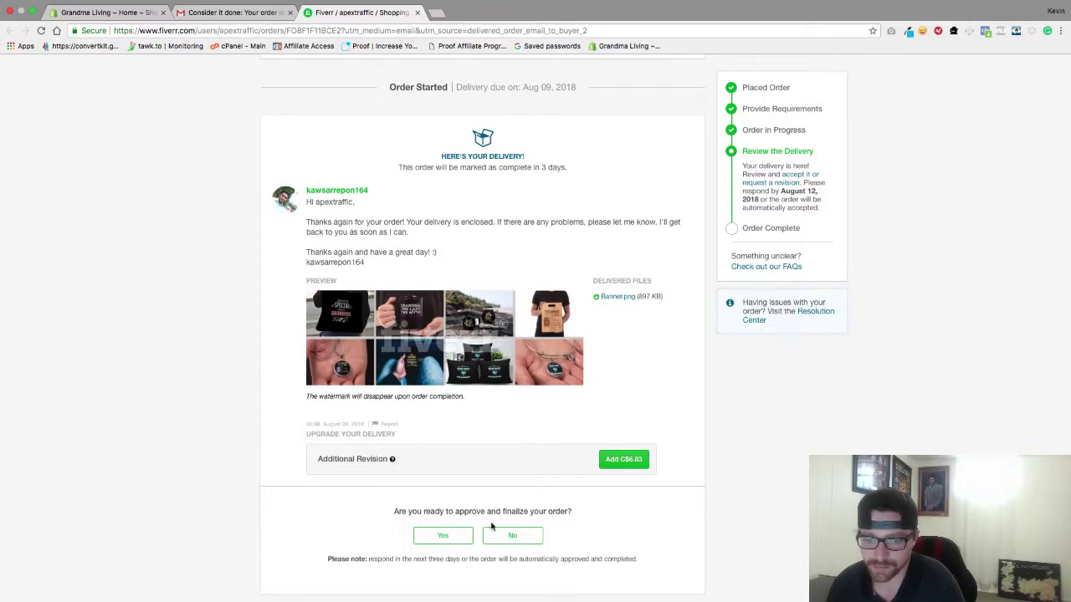
Step: Approve the final delivery of the banner order and skip both the private and public feedback
{"action": "left_click", "coordinate": [454, 537]}
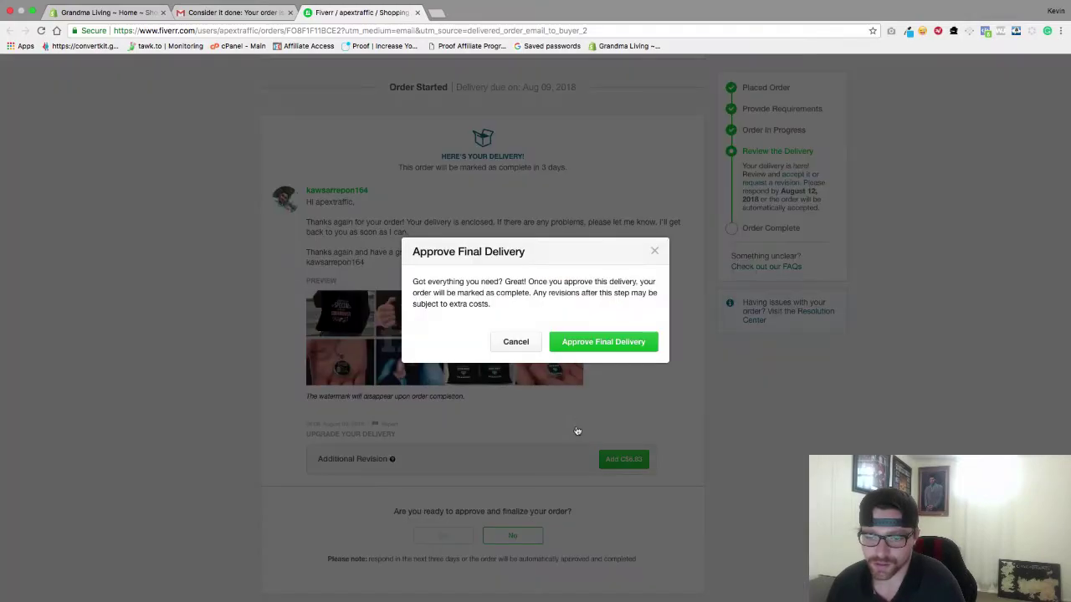
{"action": "left_click", "coordinate": [611, 344]}
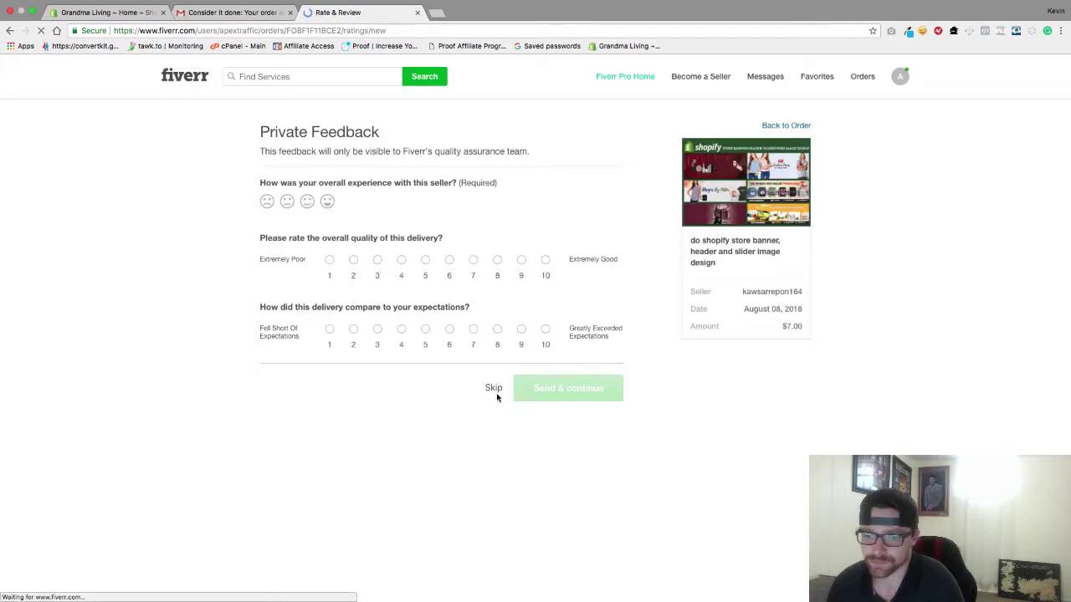
{"action": "left_click", "coordinate": [495, 390]}
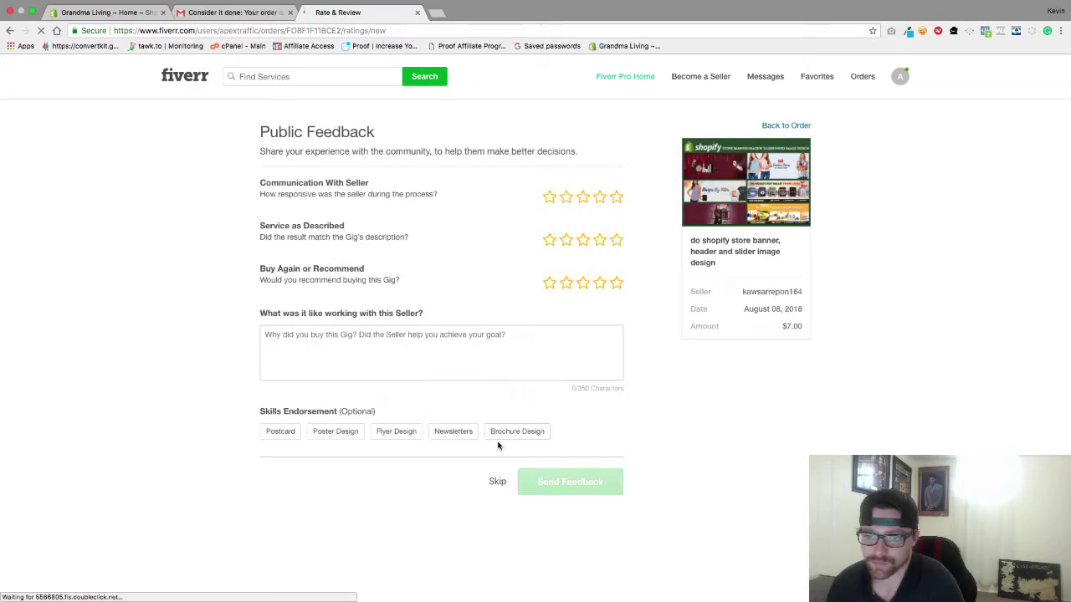
{"action": "left_click", "coordinate": [497, 481]}
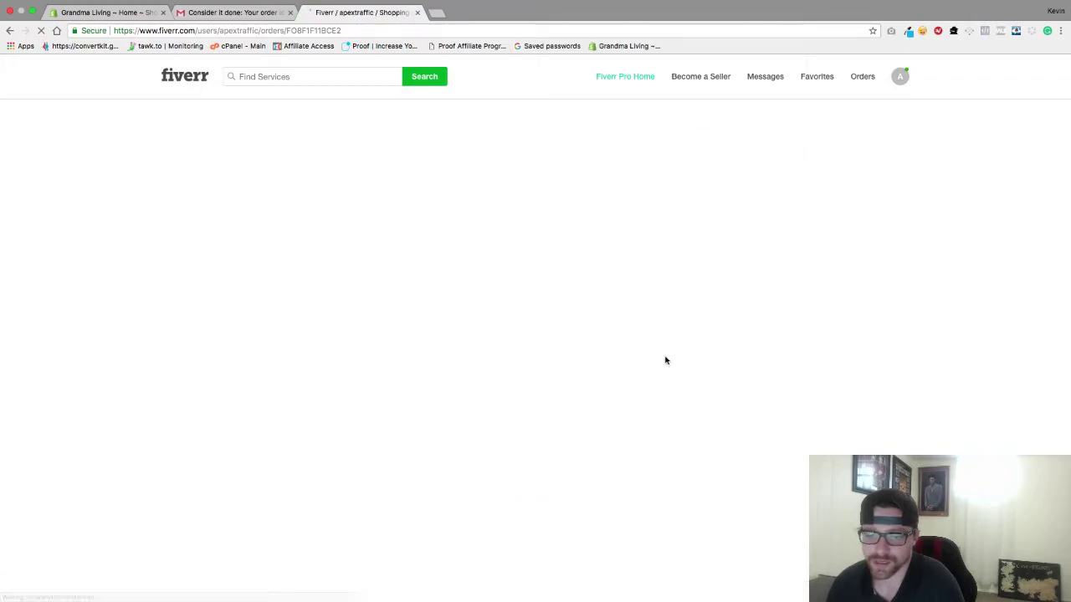
Step: Download the delivered Banner.png file from the completed order
{"action": "scroll", "coordinate": [460, 318], "scroll_direction": "down", "scroll_amount": 2}
{"action": "scroll", "coordinate": [460, 319], "scroll_direction": "down", "scroll_amount": 5}
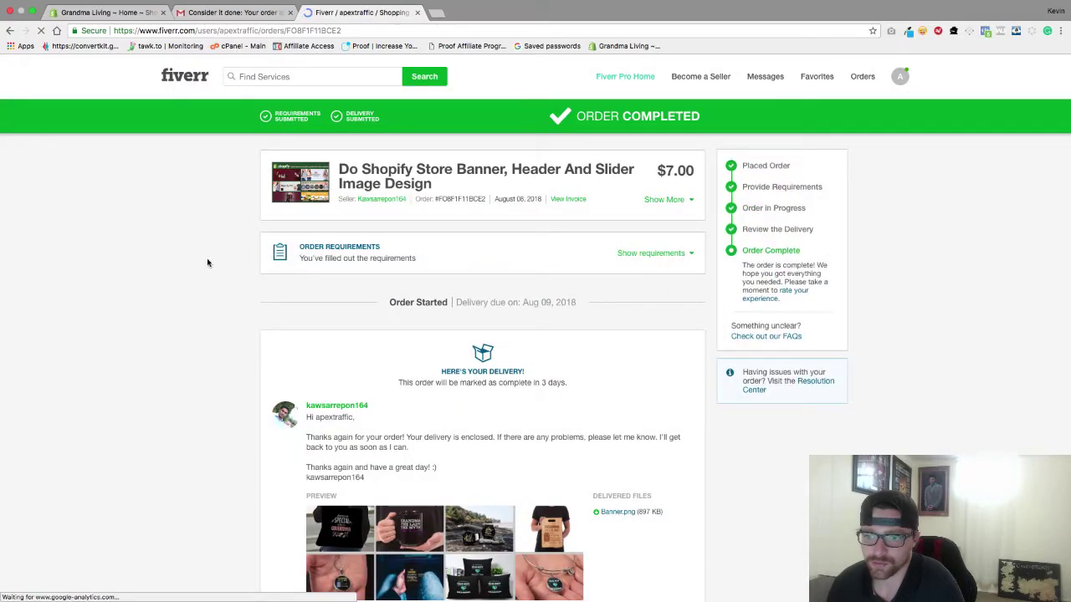
{"action": "scroll", "coordinate": [208, 263], "scroll_direction": "down", "scroll_amount": 3}
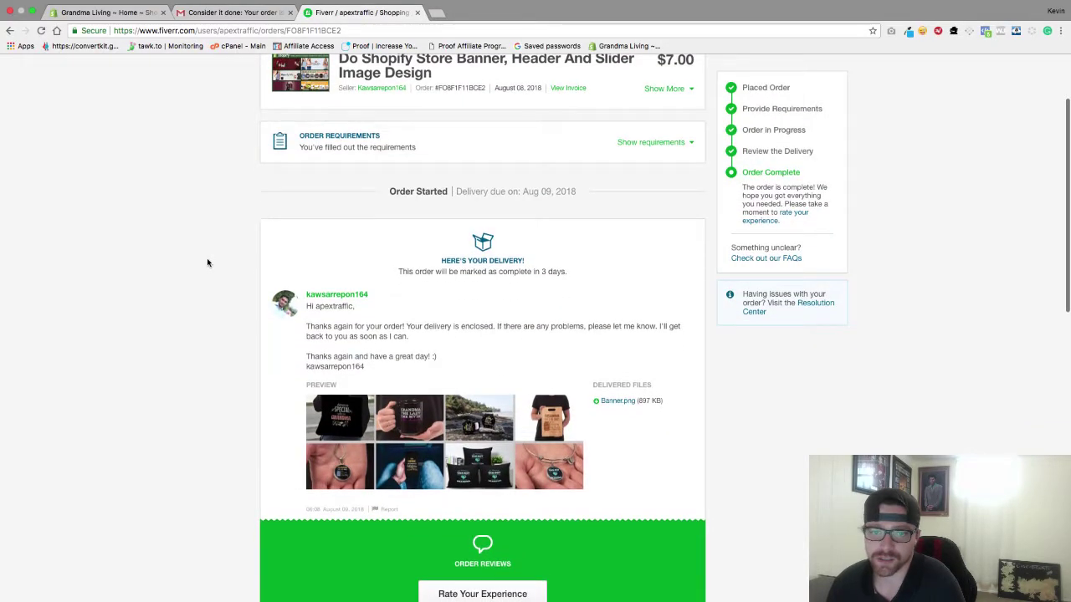
{"action": "scroll", "coordinate": [208, 262], "scroll_direction": "down", "scroll_amount": 7}
{"action": "scroll", "coordinate": [207, 263], "scroll_direction": "up", "scroll_amount": 10}
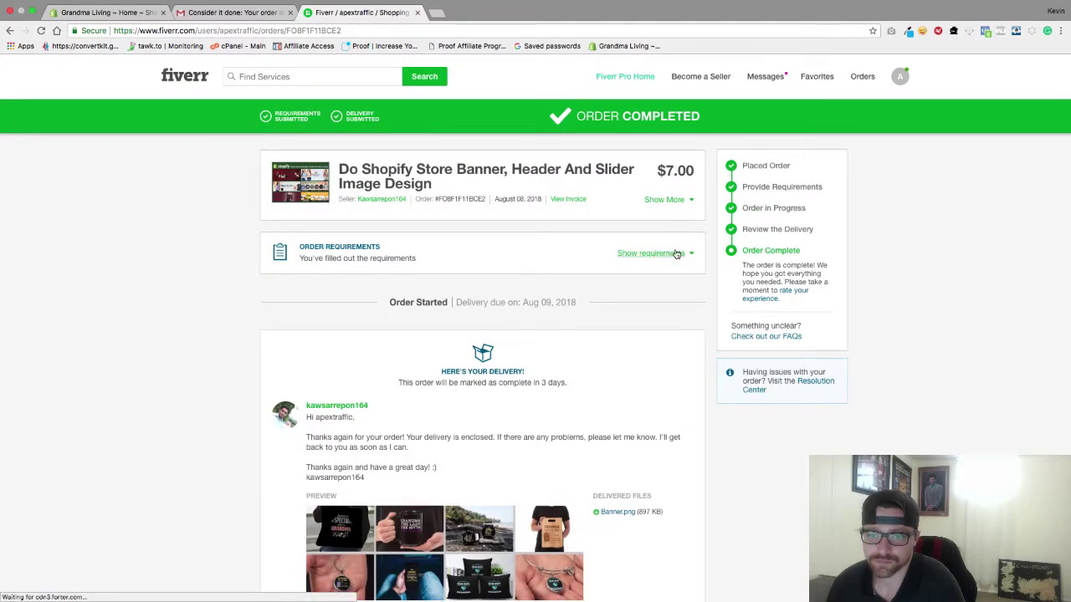
{"action": "scroll", "coordinate": [676, 251], "scroll_direction": "down", "scroll_amount": 15}
{"action": "scroll", "coordinate": [676, 254], "scroll_direction": "down", "scroll_amount": 5}
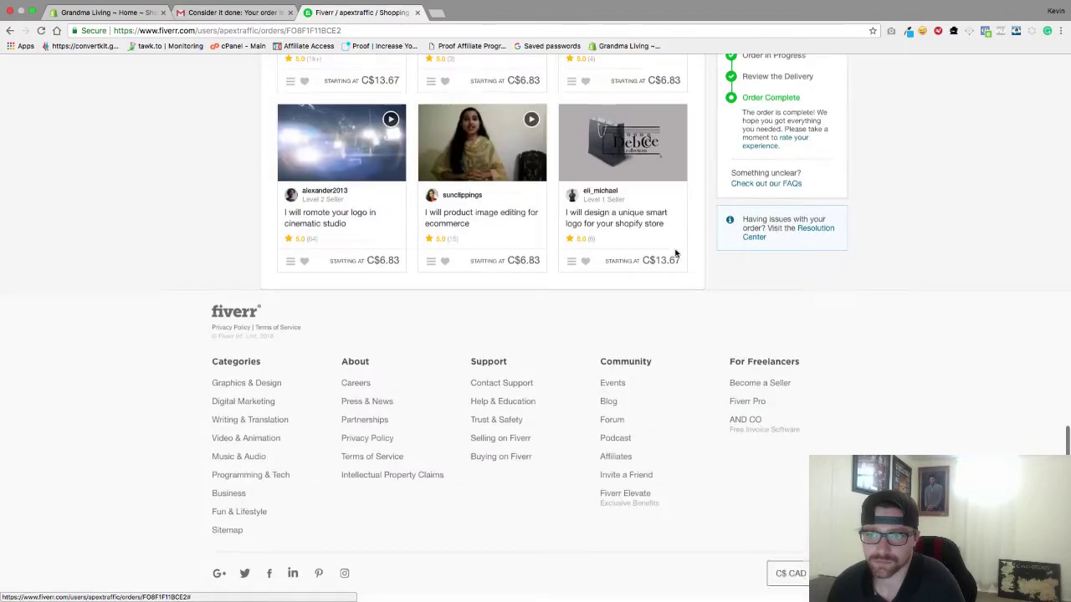
{"action": "scroll", "coordinate": [674, 251], "scroll_direction": "up", "scroll_amount": 12}
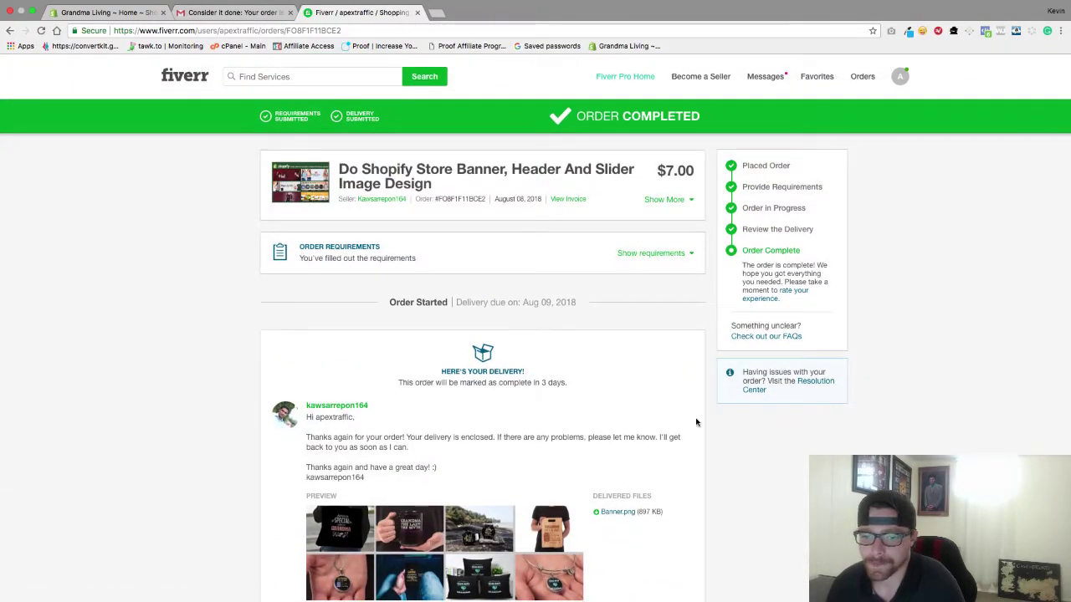
{"action": "scroll", "coordinate": [469, 435], "scroll_direction": "down", "scroll_amount": 2}
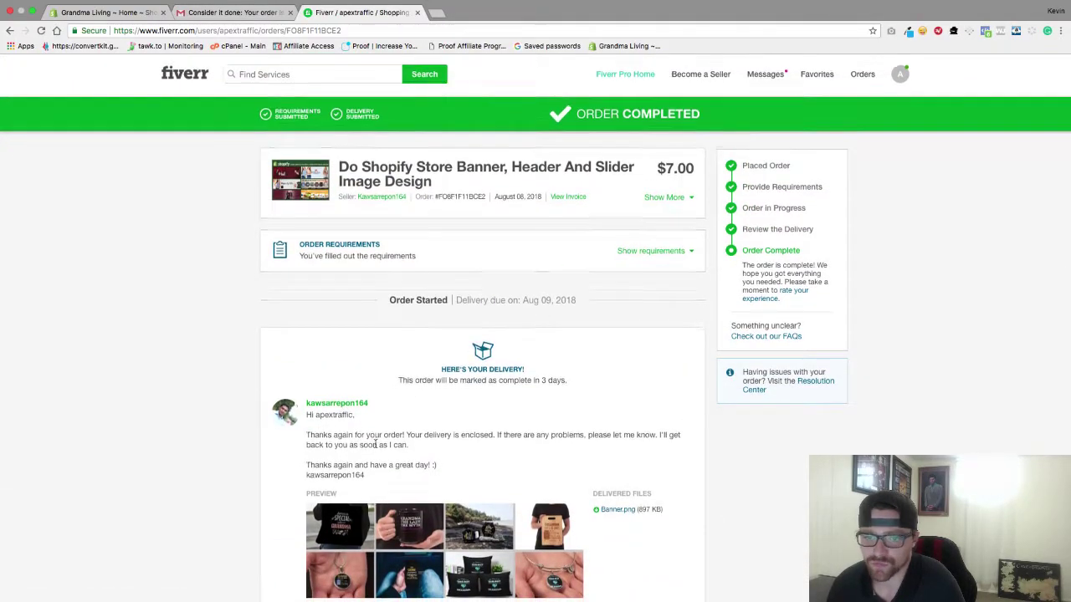
{"action": "left_click", "coordinate": [612, 465]}
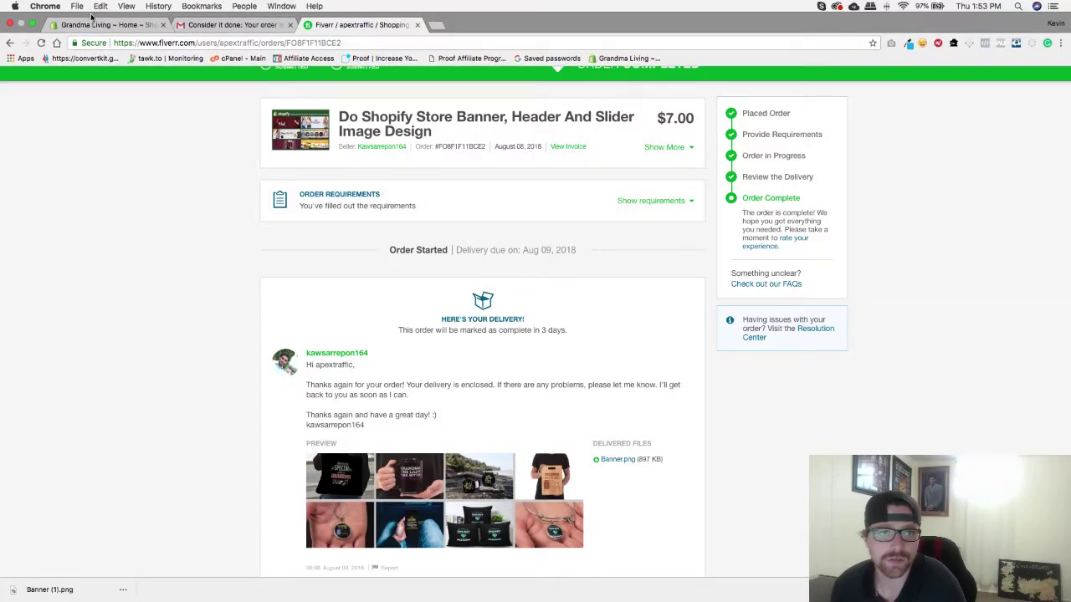
Step: Switch to the Grandma Living Shopify admin, open the theme editor and expand the slide in the home page slideshow
{"action": "left_click", "coordinate": [87, 25]}
{"action": "left_click", "coordinate": [55, 283]}
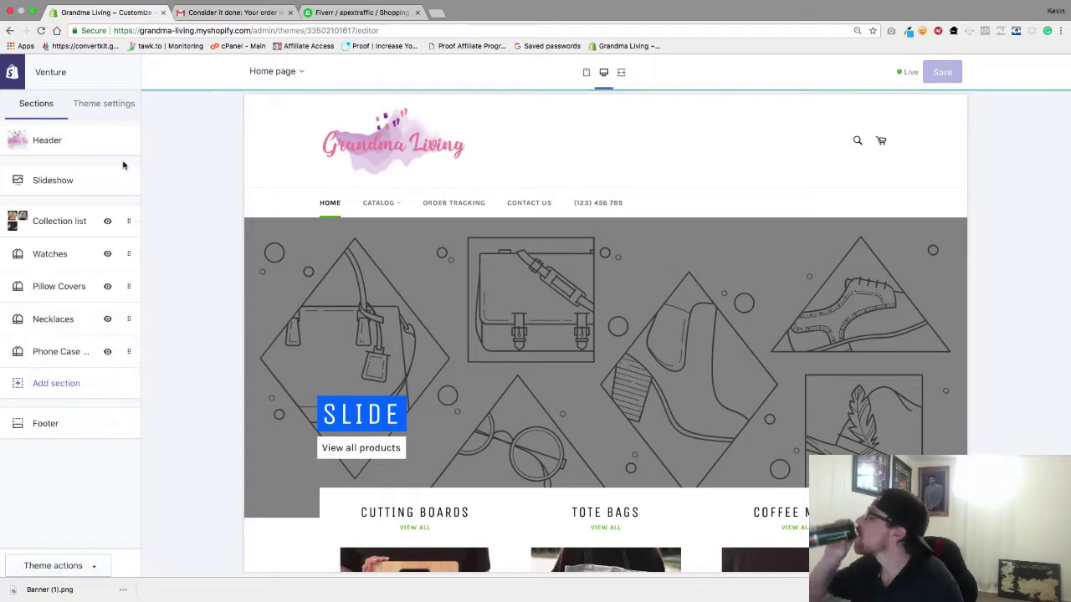
{"action": "left_click", "coordinate": [41, 182]}
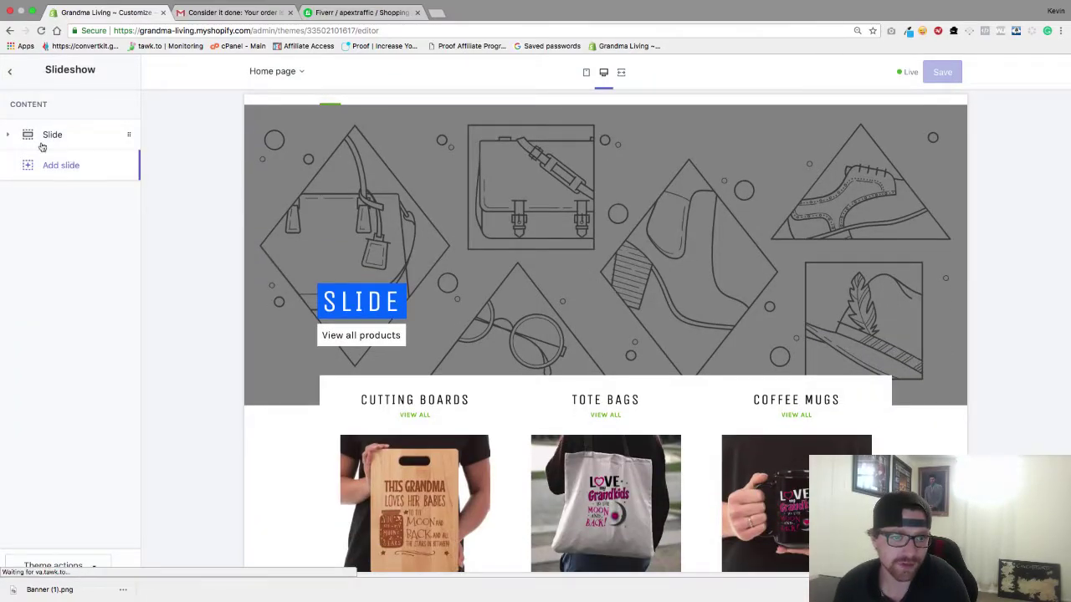
{"action": "left_click", "coordinate": [9, 136]}
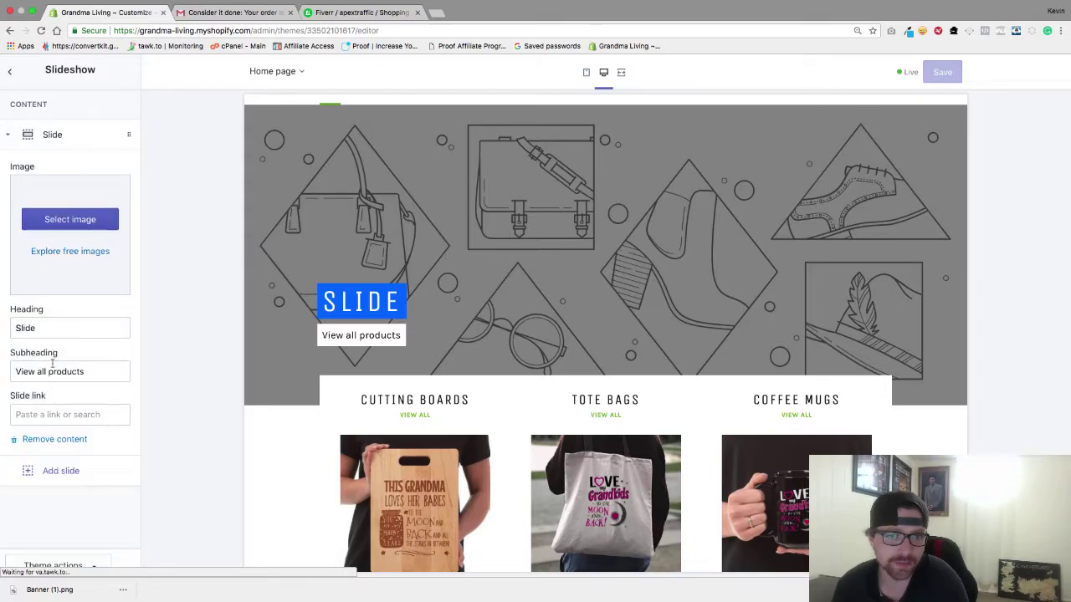
Step: Clear the slide's heading and subheading text
{"action": "left_click_drag", "start_coordinate": [44, 328], "coordinate": [11, 328]}
{"action": "key", "text": "BackSpace"}
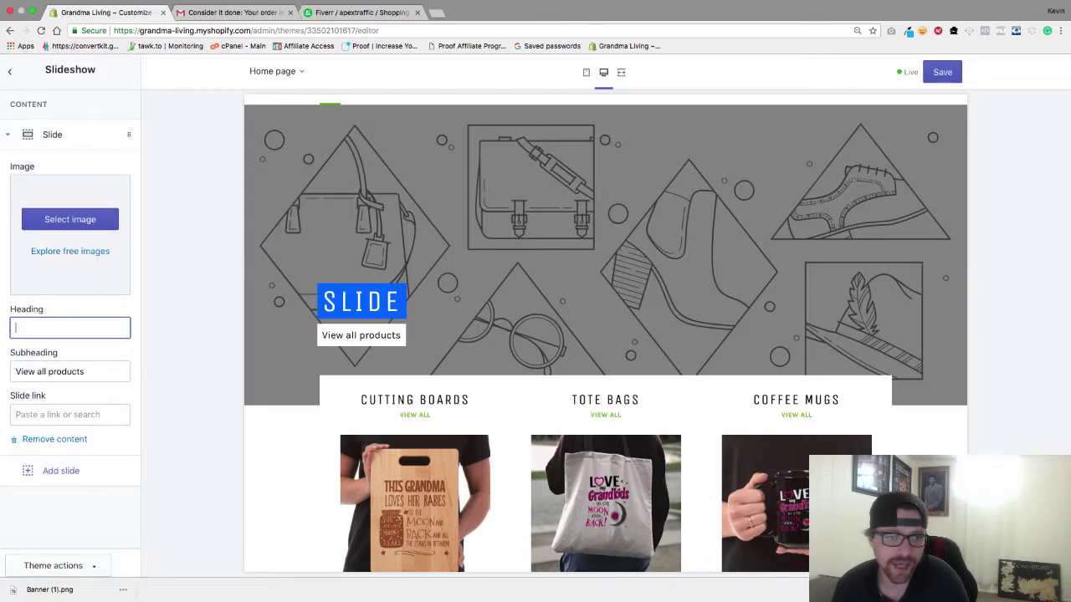
{"action": "left_click_drag", "start_coordinate": [83, 373], "coordinate": [1, 375]}
{"action": "key", "text": "BackSpace"}
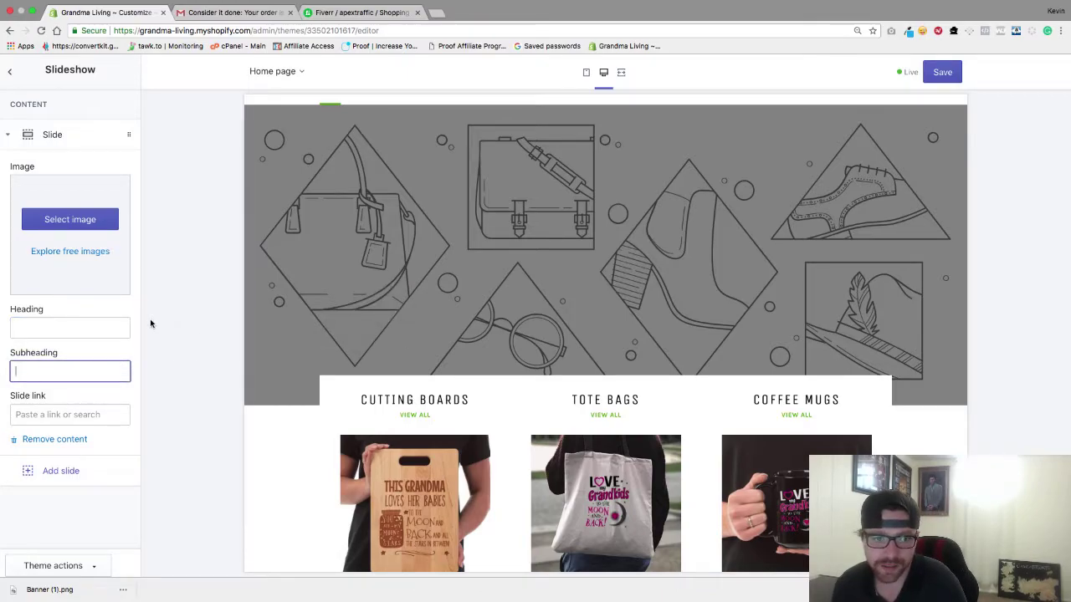
Step: Upload Banner (1).png from the Downloads folder as the slide's image and save the theme changes
{"action": "left_click", "coordinate": [84, 218]}
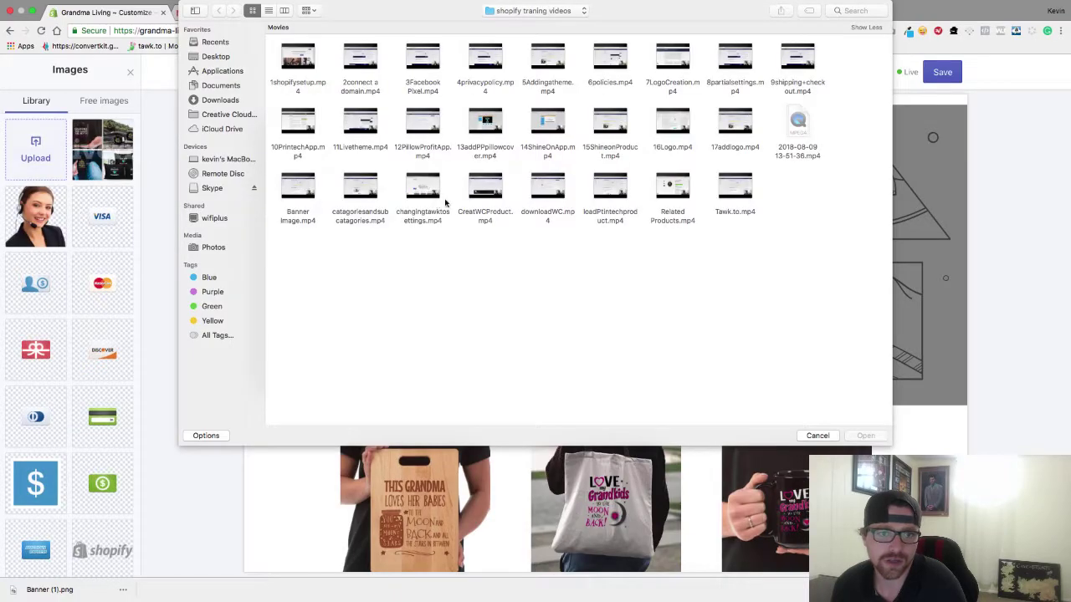
{"action": "left_click", "coordinate": [223, 85]}
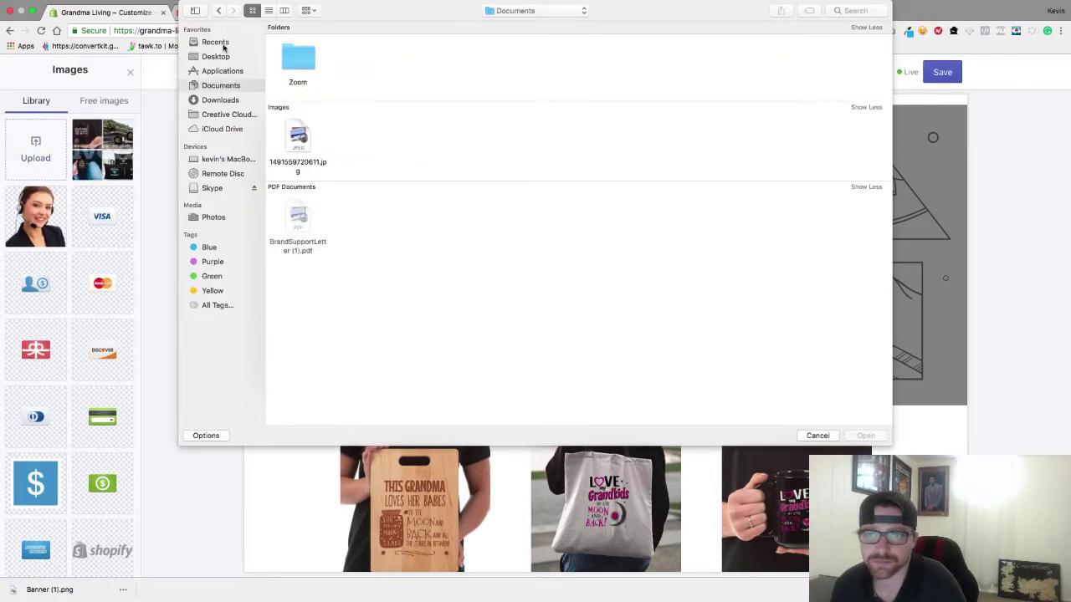
{"action": "left_click", "coordinate": [219, 100]}
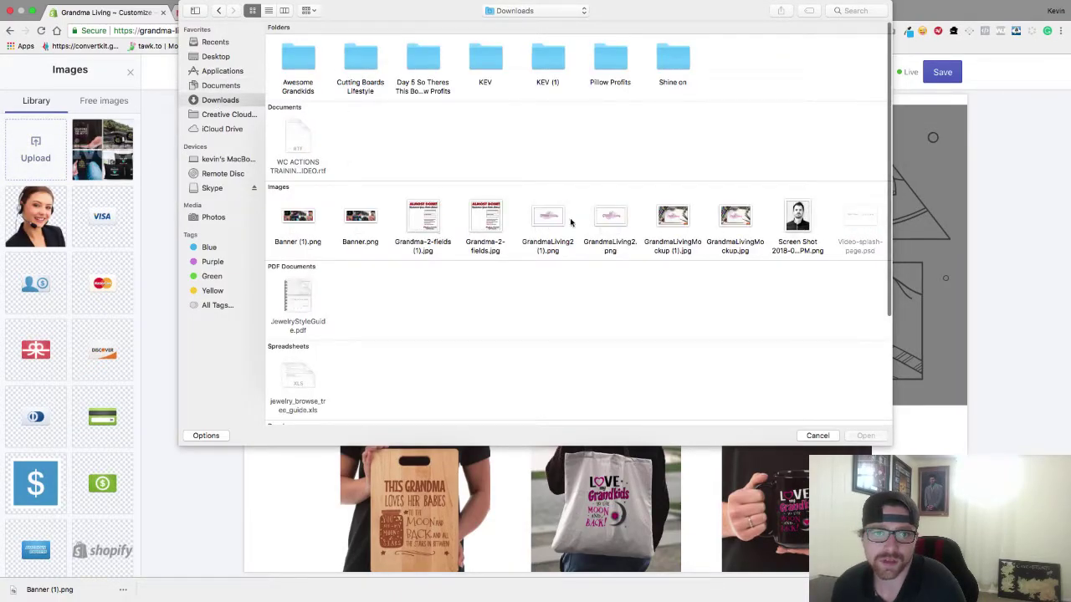
{"action": "double_click", "coordinate": [311, 218]}
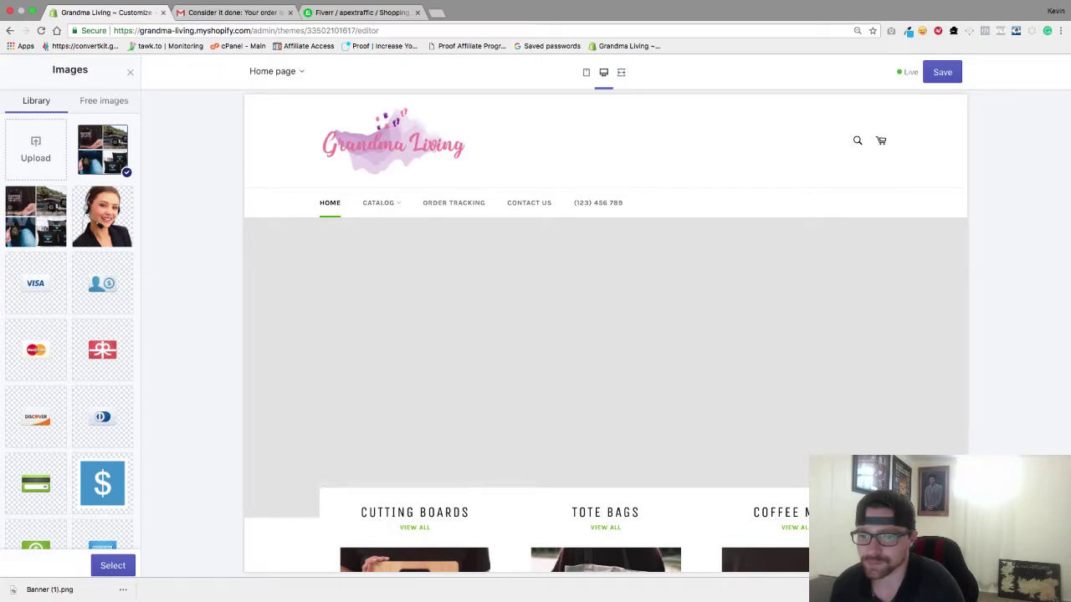
{"action": "left_click", "coordinate": [942, 74]}
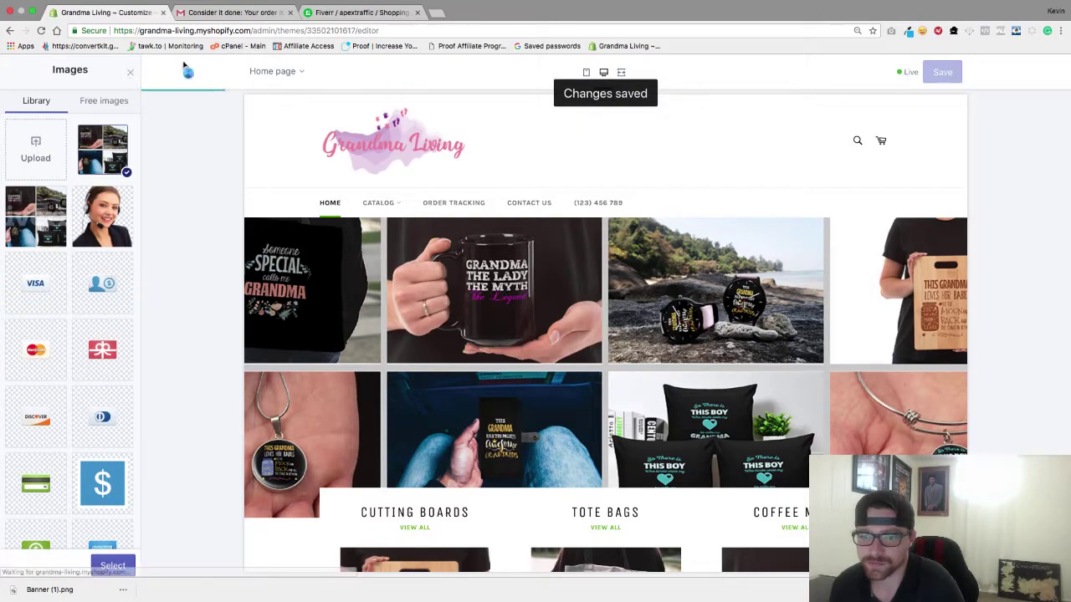
Step: Open grandmaliving.com in a new browser tab and examine how the banner displays on the live home page
{"action": "left_click", "coordinate": [450, 12]}
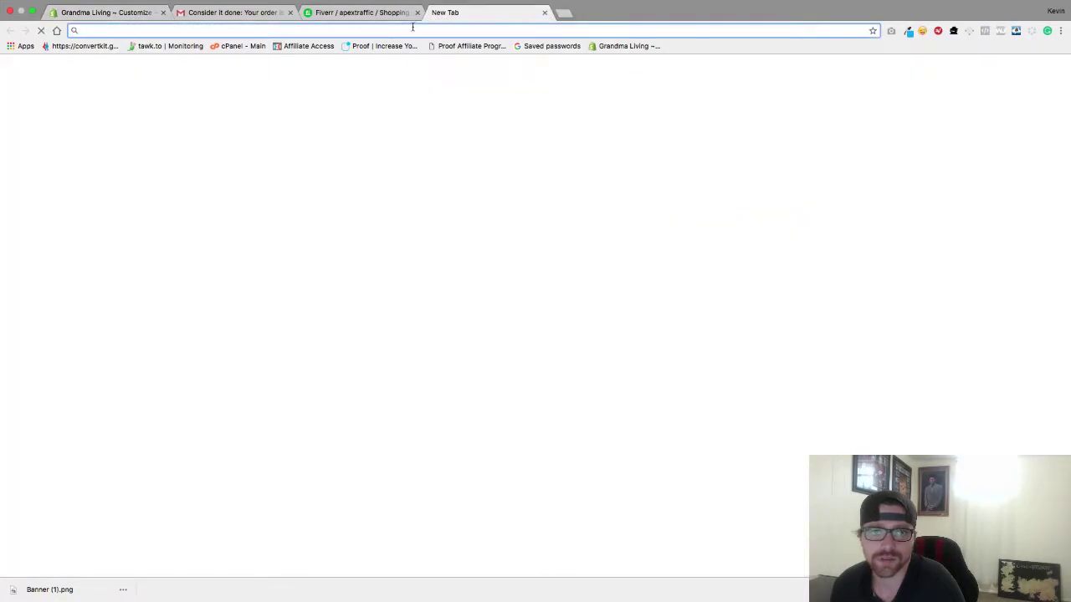
{"action": "type", "text": "grandmaliv"}
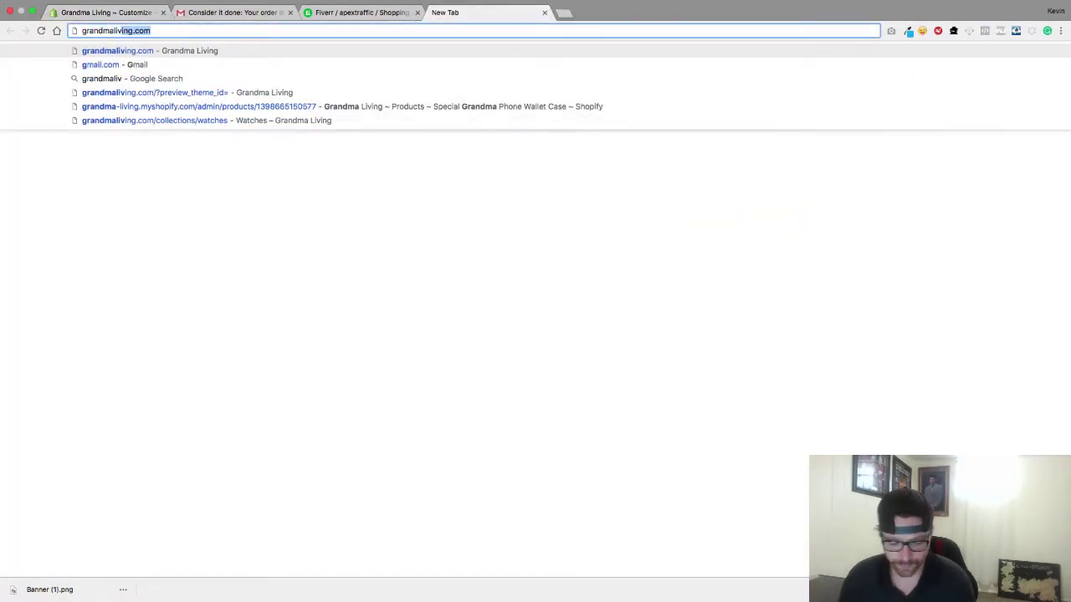
{"action": "type", "text": "ing.c"}
{"action": "key", "text": "Return"}
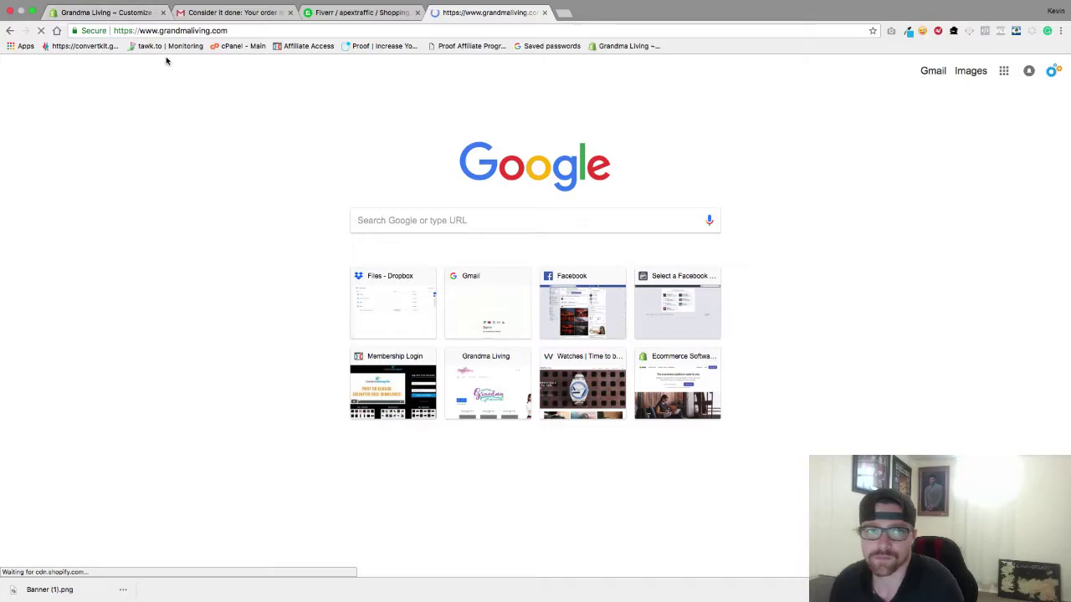
{"action": "left_click", "coordinate": [132, 16]}
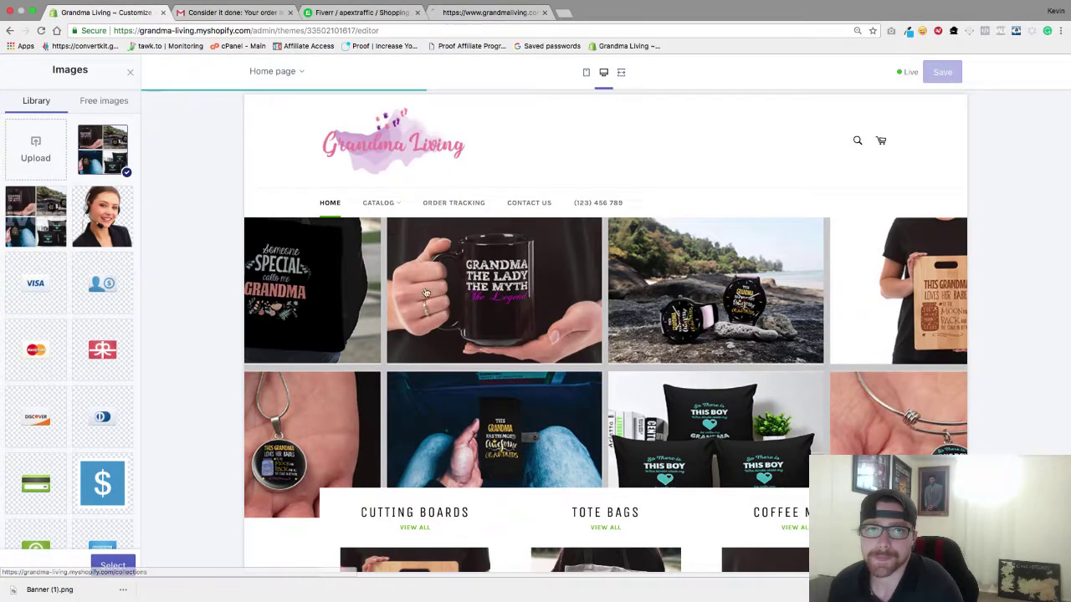
{"action": "left_click", "coordinate": [455, 12]}
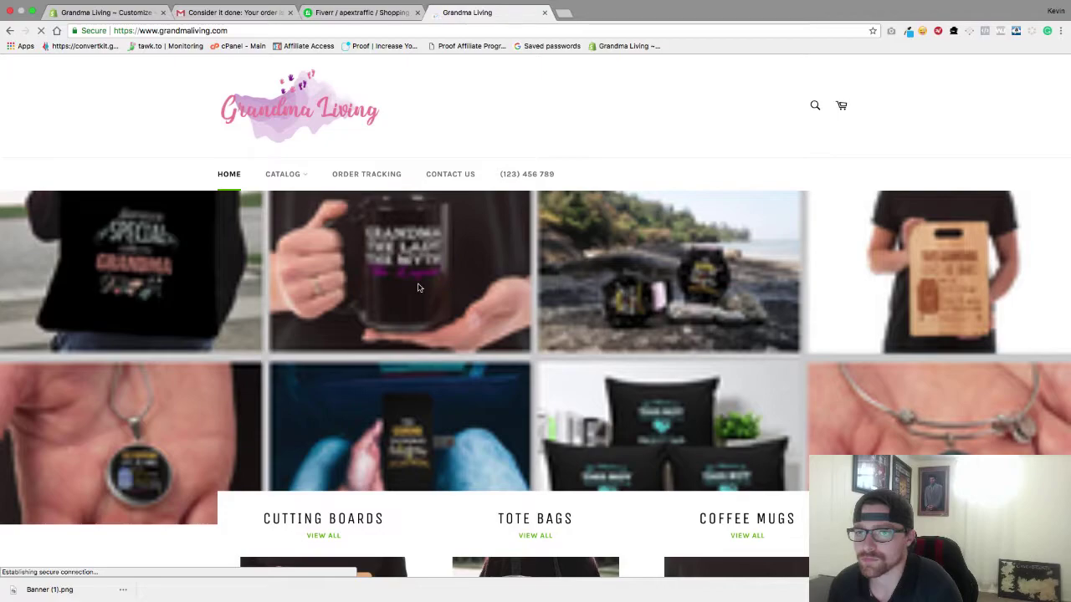
{"action": "scroll", "coordinate": [444, 341], "scroll_direction": "down", "scroll_amount": 2}
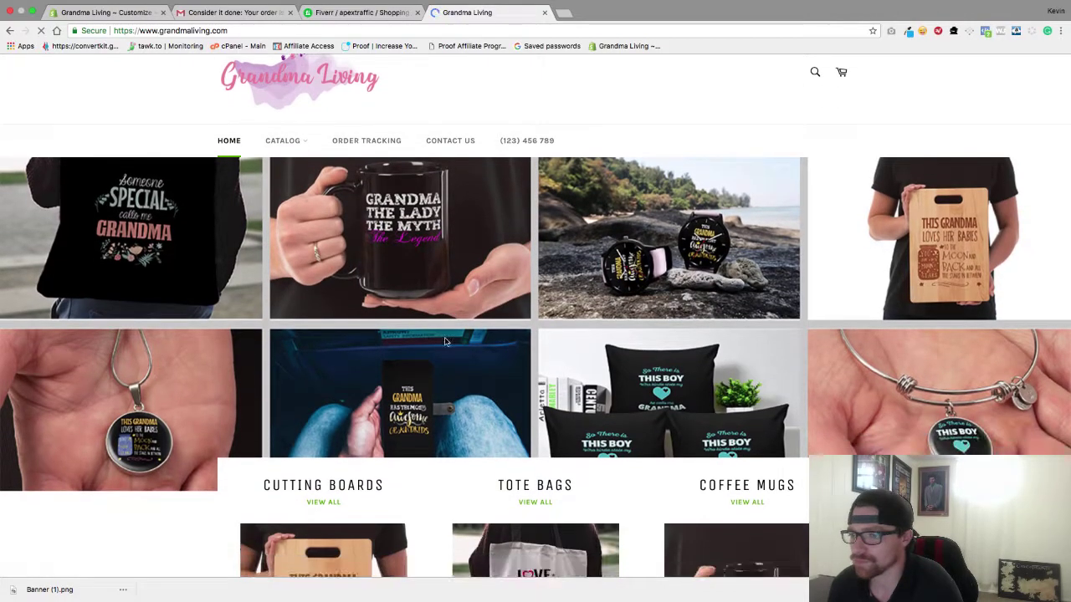
{"action": "scroll", "coordinate": [362, 313], "scroll_direction": "down", "scroll_amount": 4}
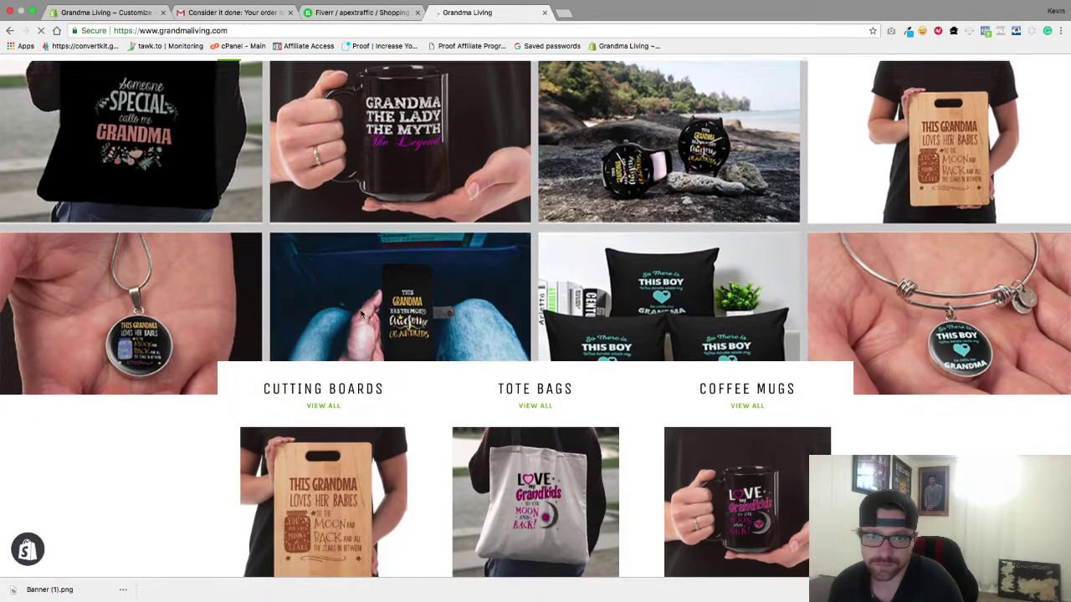
Step: Review the live home page from the header and banner through the featured collections and product rows down to the footer
{"action": "scroll", "coordinate": [361, 314], "scroll_direction": "up", "scroll_amount": 5}
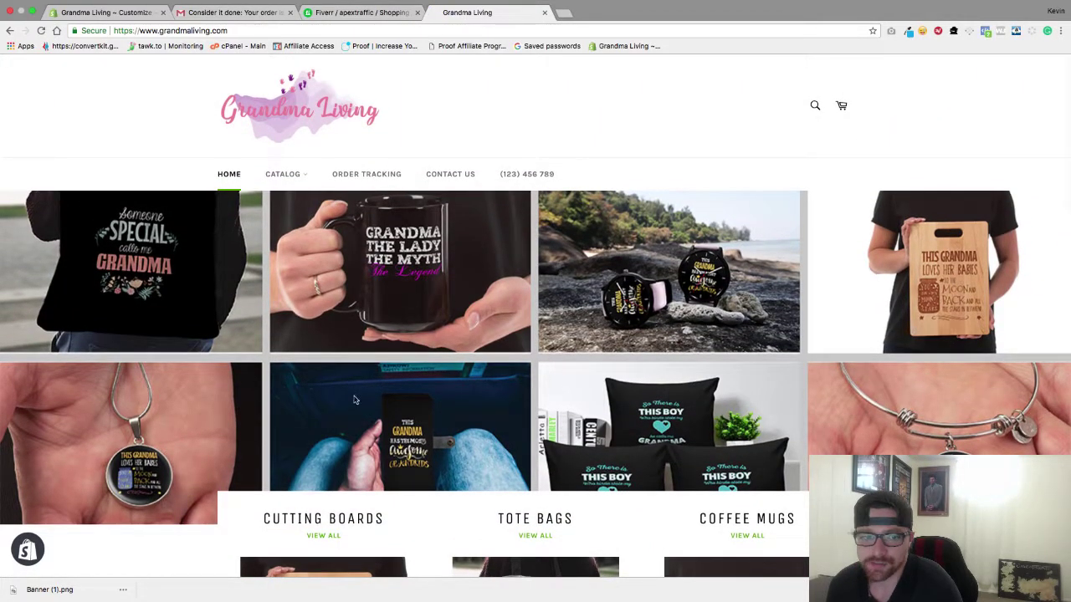
{"action": "scroll", "coordinate": [359, 401], "scroll_direction": "down", "scroll_amount": 5}
{"action": "scroll", "coordinate": [355, 400], "scroll_direction": "up", "scroll_amount": 5}
{"action": "scroll", "coordinate": [354, 400], "scroll_direction": "down", "scroll_amount": 1}
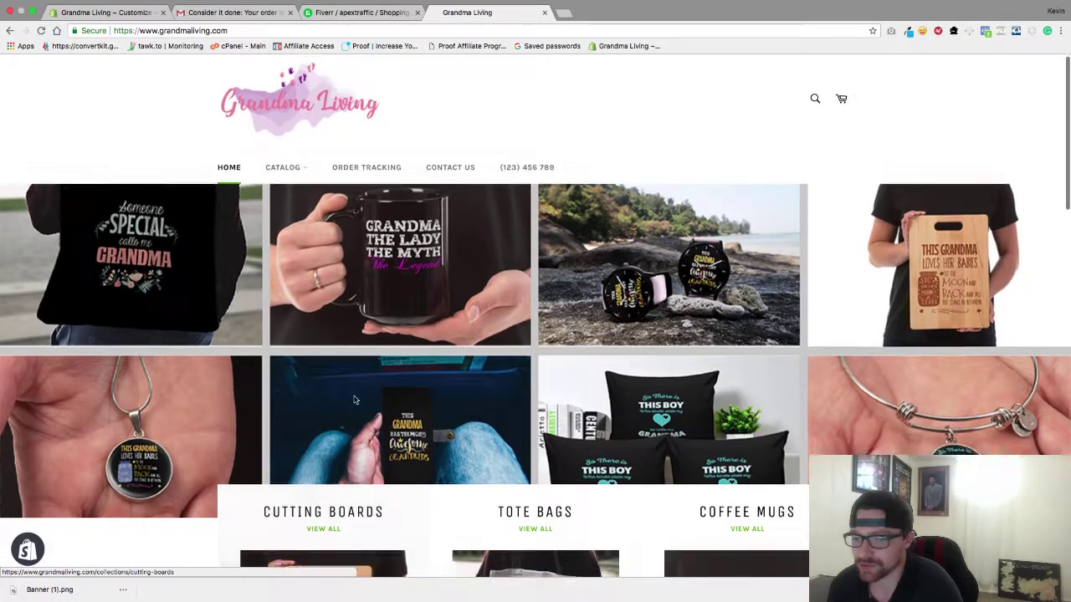
{"action": "scroll", "coordinate": [354, 400], "scroll_direction": "up", "scroll_amount": 1}
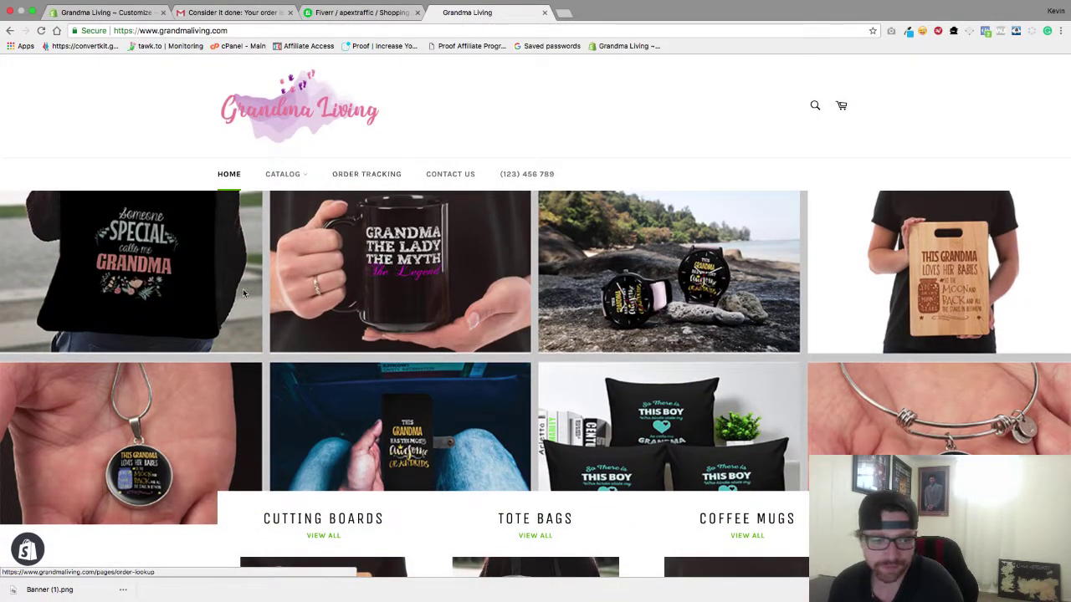
{"action": "scroll", "coordinate": [393, 336], "scroll_direction": "down", "scroll_amount": 2}
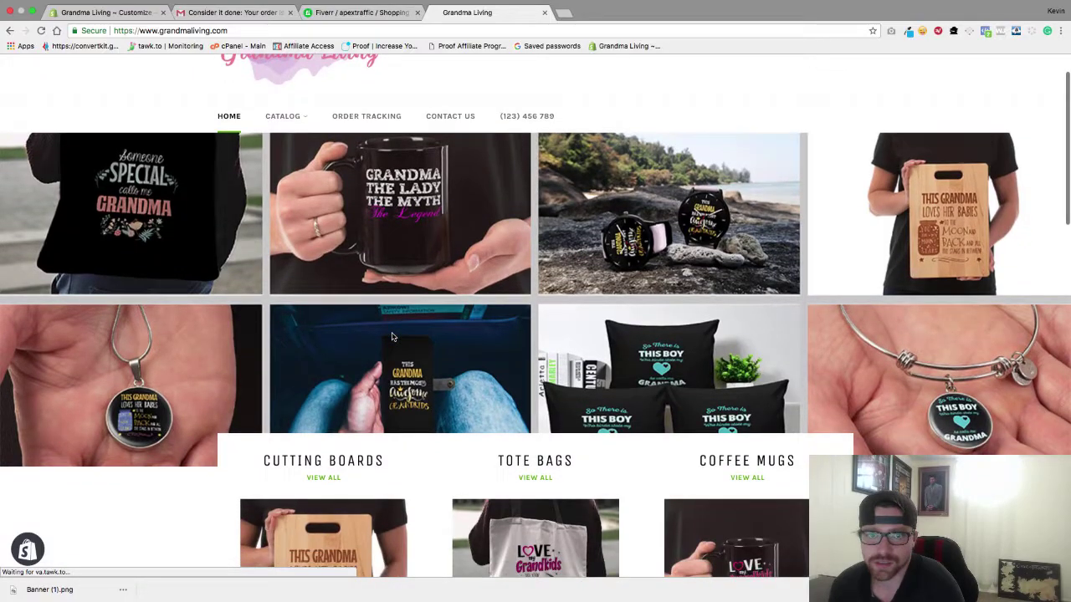
{"action": "scroll", "coordinate": [392, 336], "scroll_direction": "down", "scroll_amount": 1}
{"action": "scroll", "coordinate": [393, 337], "scroll_direction": "down", "scroll_amount": 10}
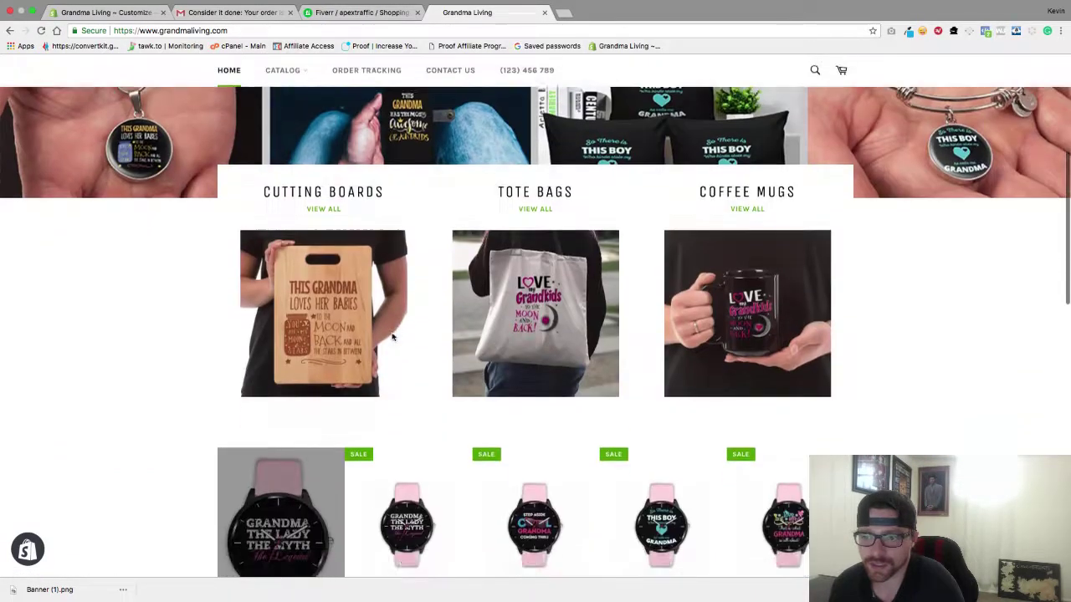
{"action": "scroll", "coordinate": [393, 337], "scroll_direction": "down", "scroll_amount": 15}
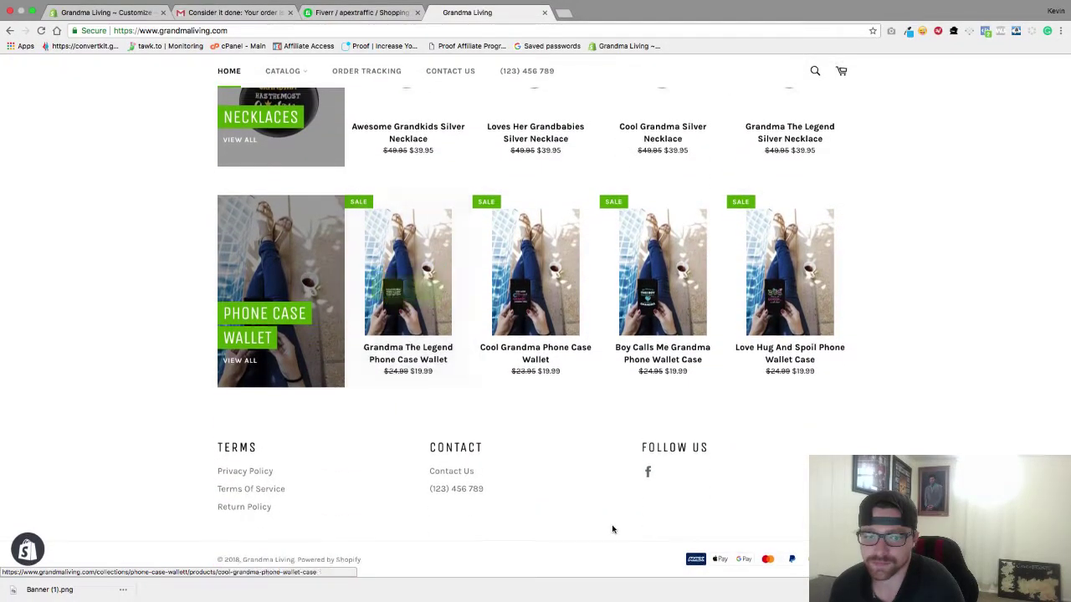
{"action": "scroll", "coordinate": [618, 408], "scroll_direction": "up", "scroll_amount": 20}
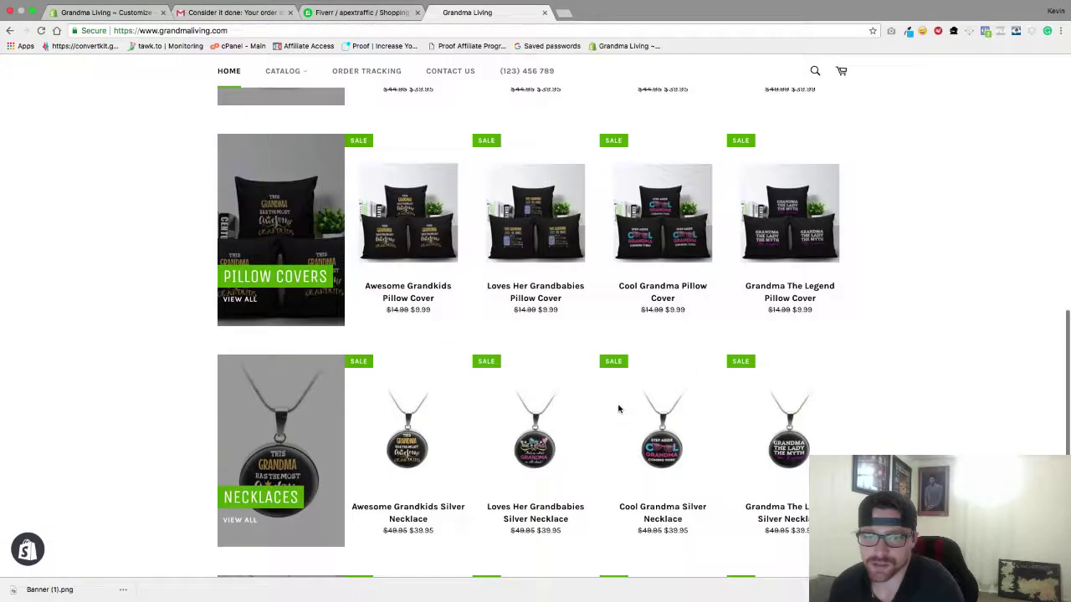